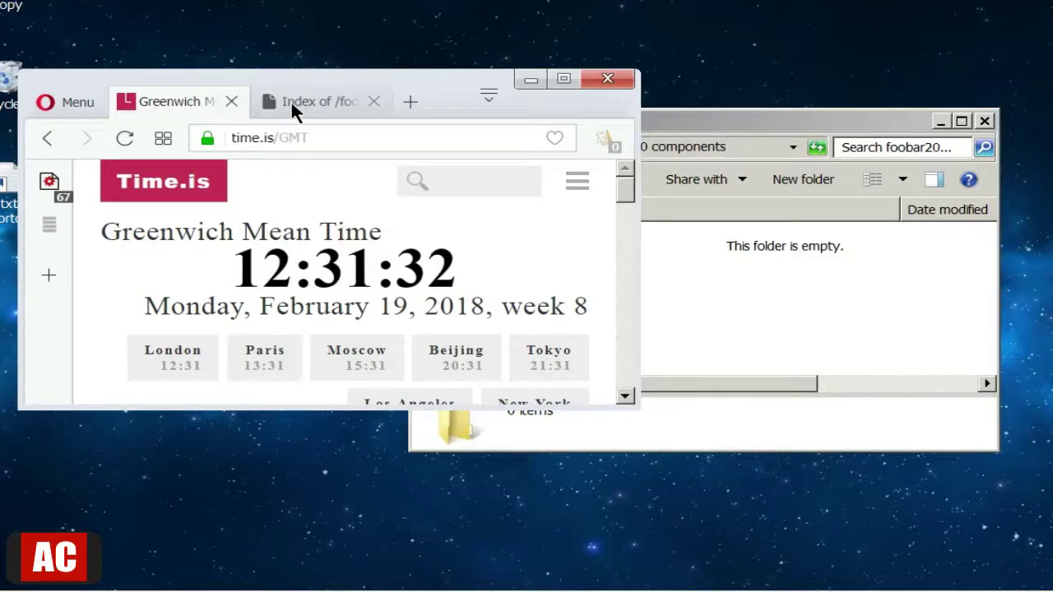
Download foo_cuesheet_creator_0.4.6.zip from tmp.reharmonize.net/foobar/ into the foobar2000 components folder and minimize the browser.
click(303, 109)
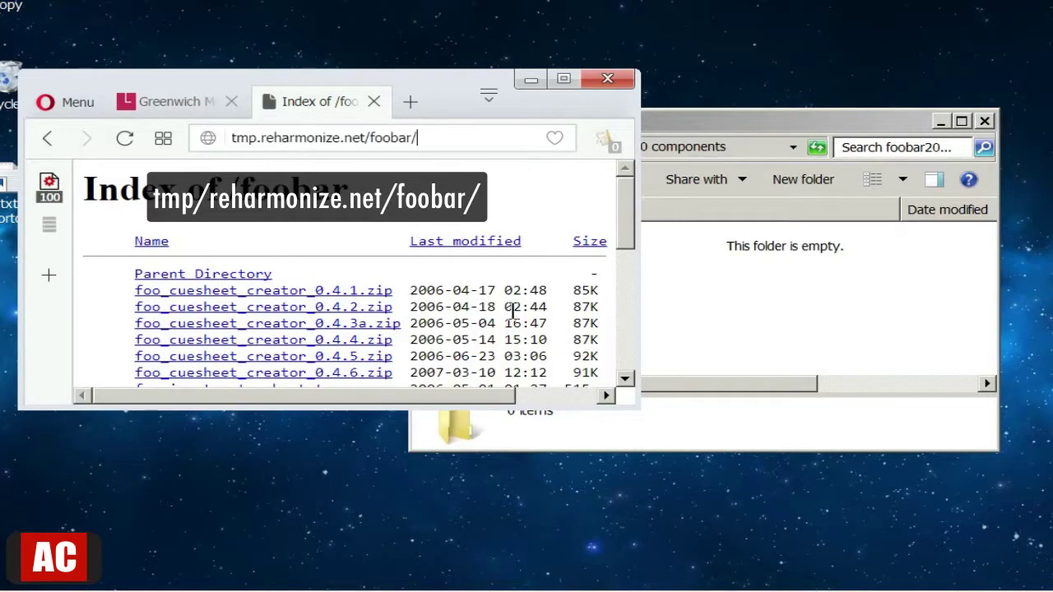
click(625, 379)
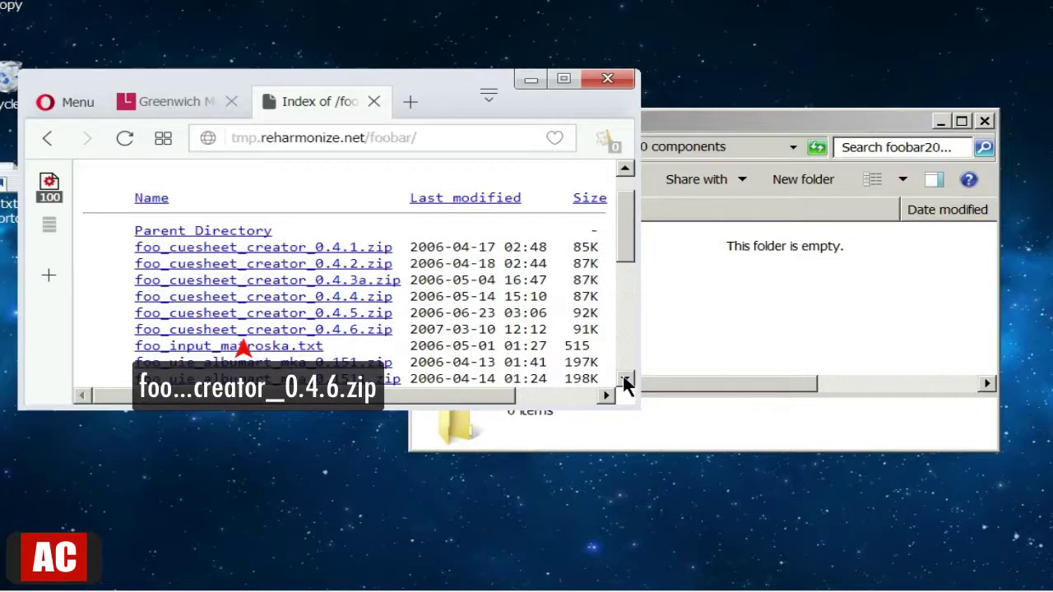
click(378, 332)
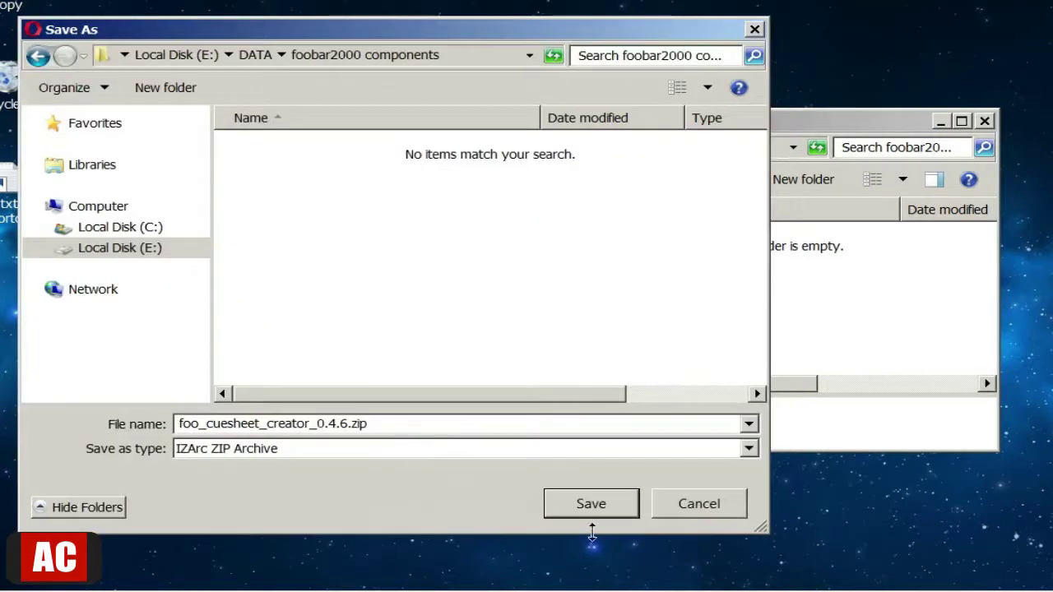
click(591, 503)
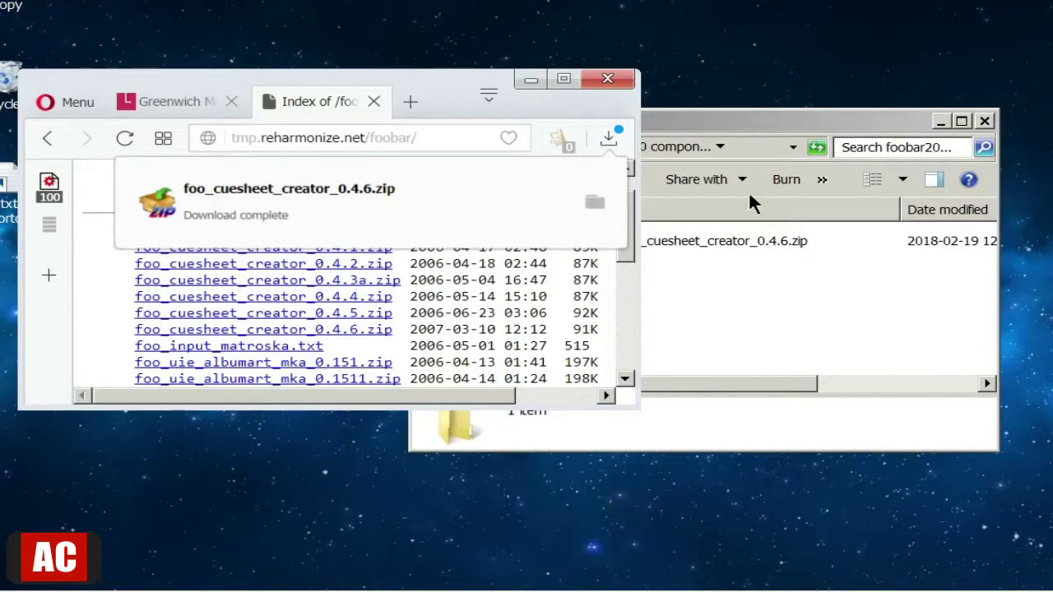
click(531, 79)
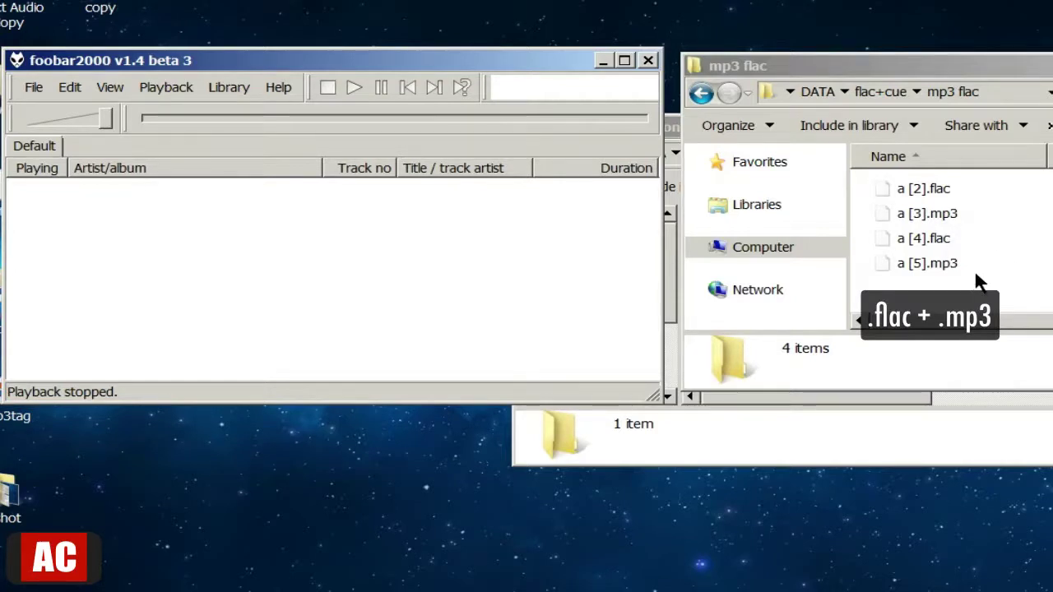
Add all four FLAC and MP3 files from the mp3 flac folder to the foobar2000 playlist.
click(1015, 291)
key(ctrl+a)
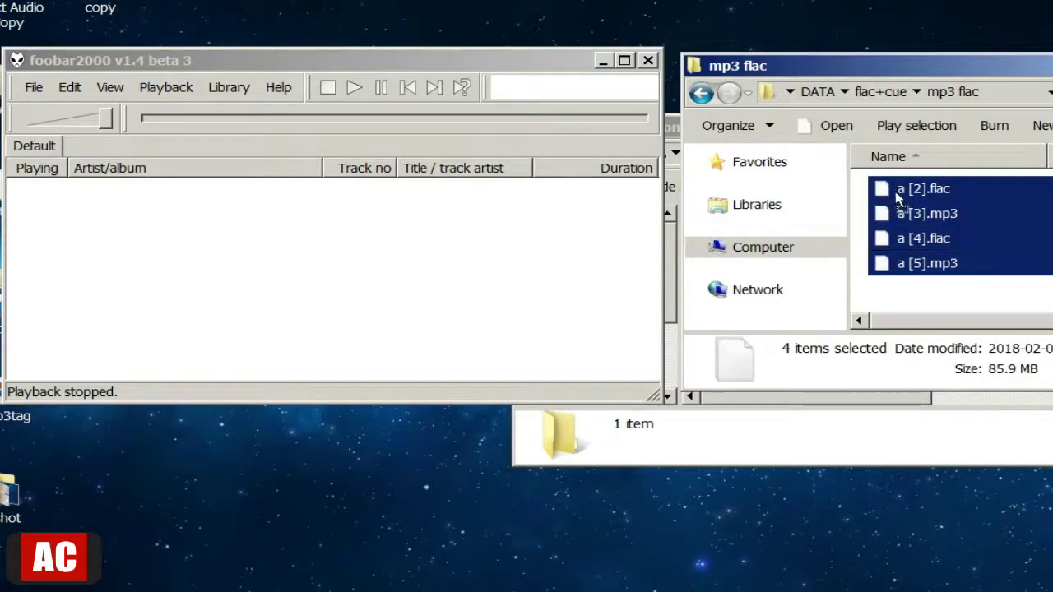
drag(898, 202, 356, 261)
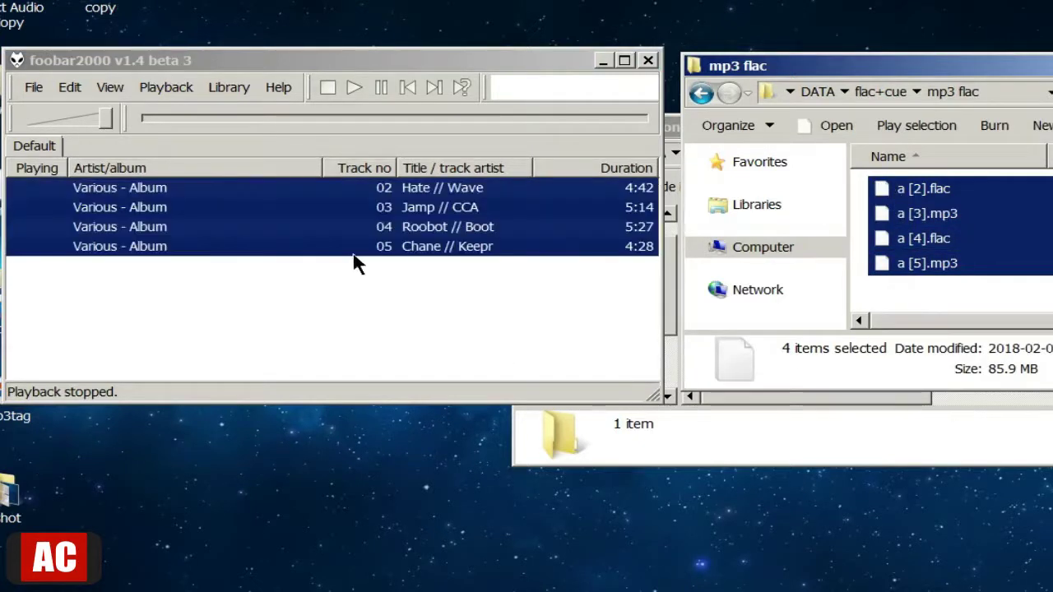
Install the foo_cuesheet_creator_0.4.6.zip component in the foobar2000 preferences and apply the change with a restart.
click(34, 88)
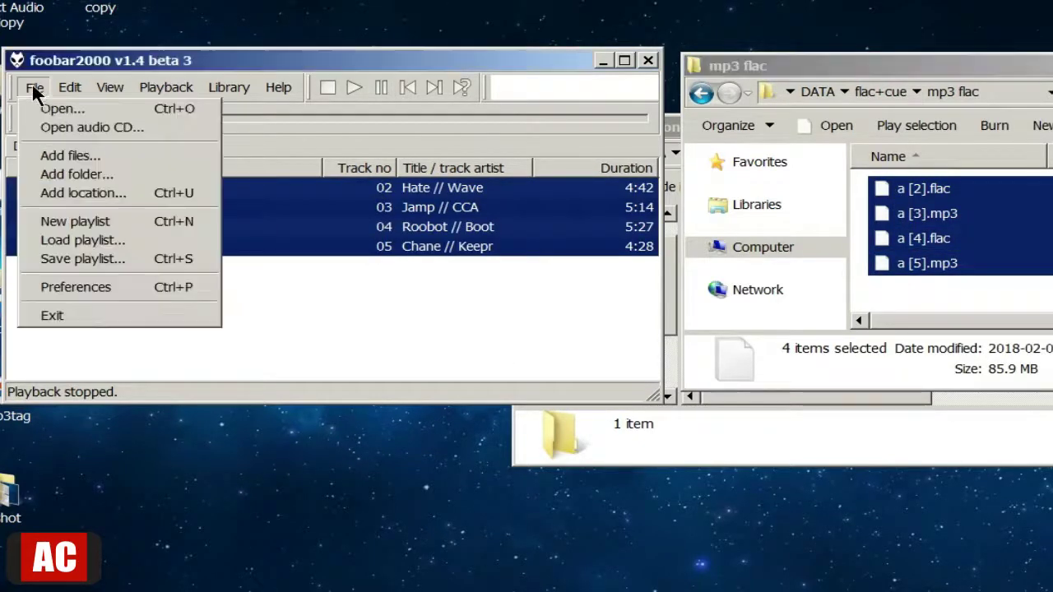
click(35, 286)
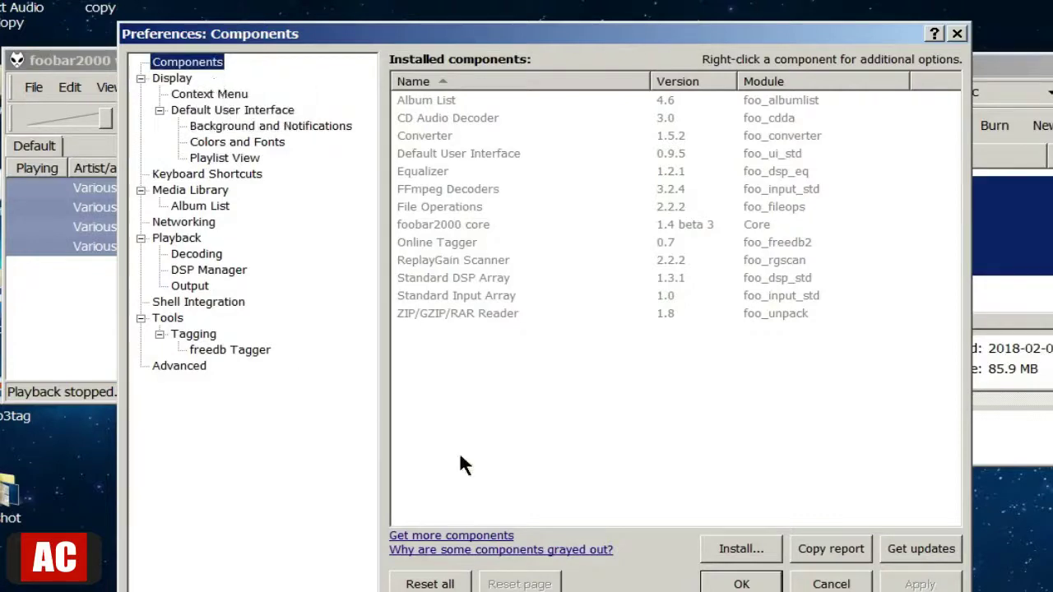
click(744, 548)
click(450, 158)
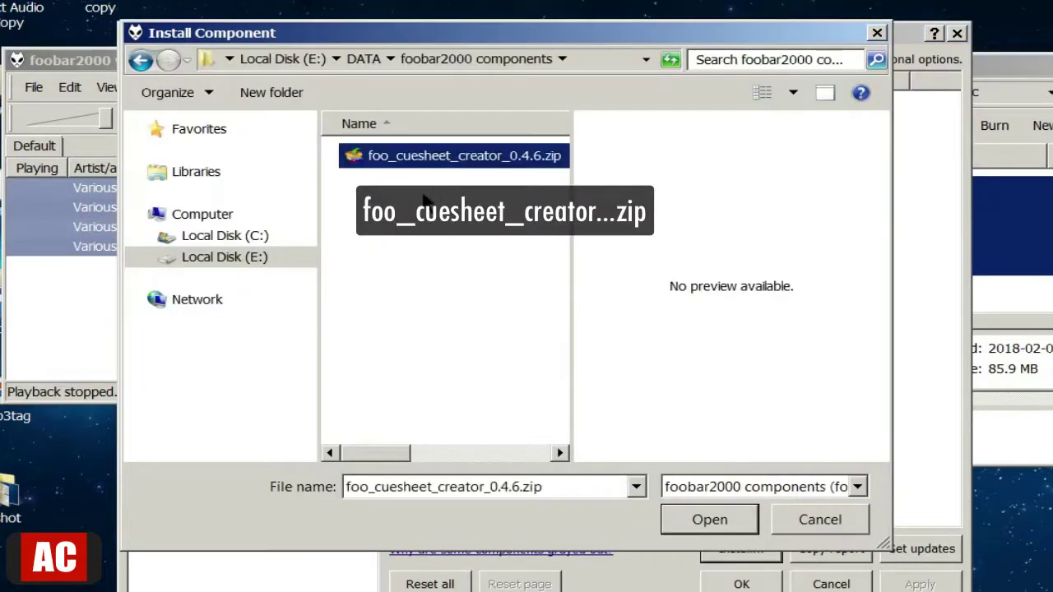
click(717, 520)
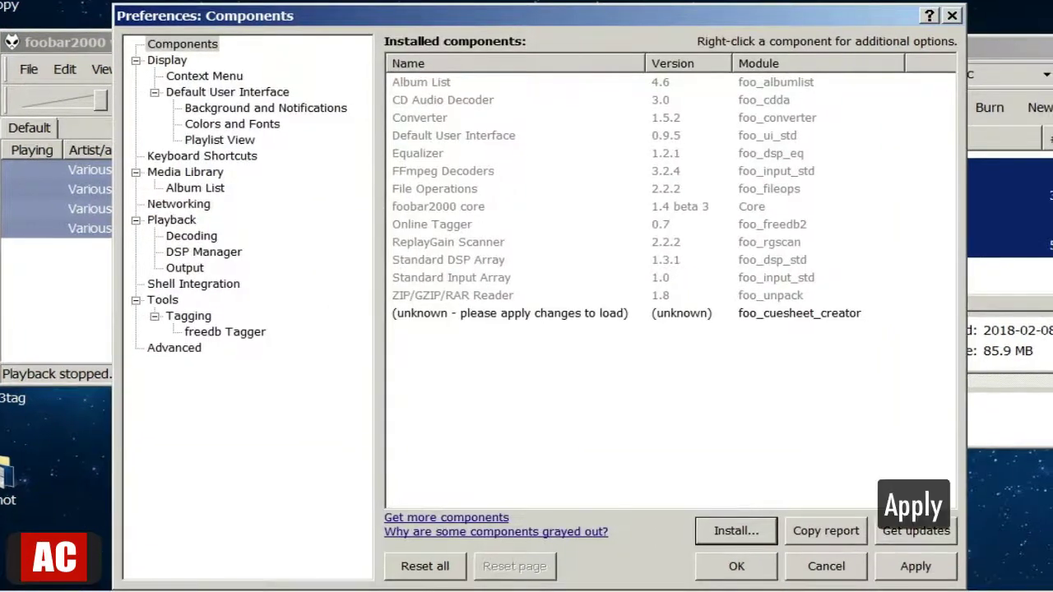
click(929, 567)
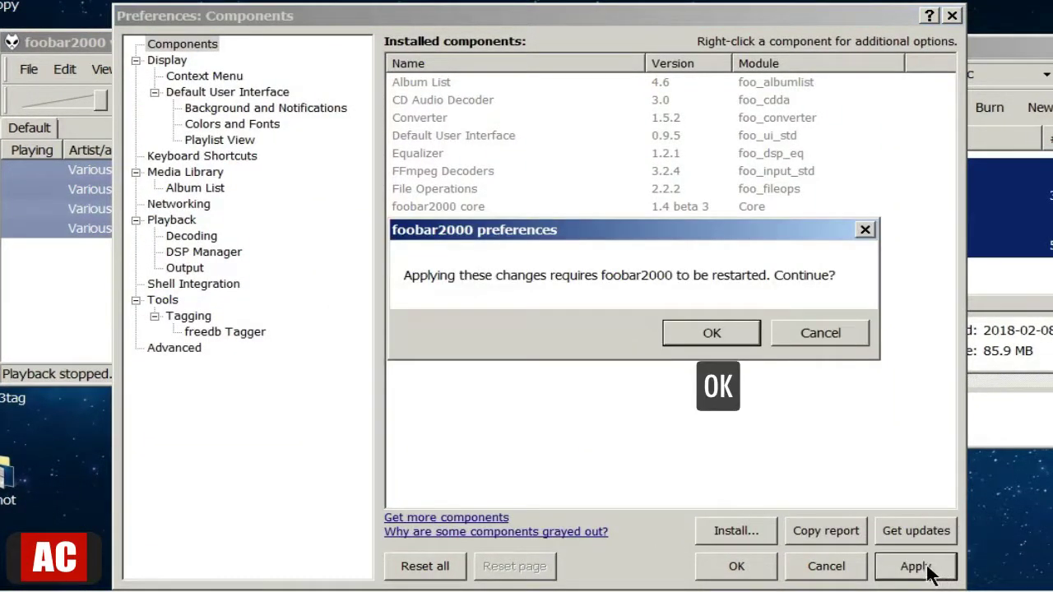
click(685, 331)
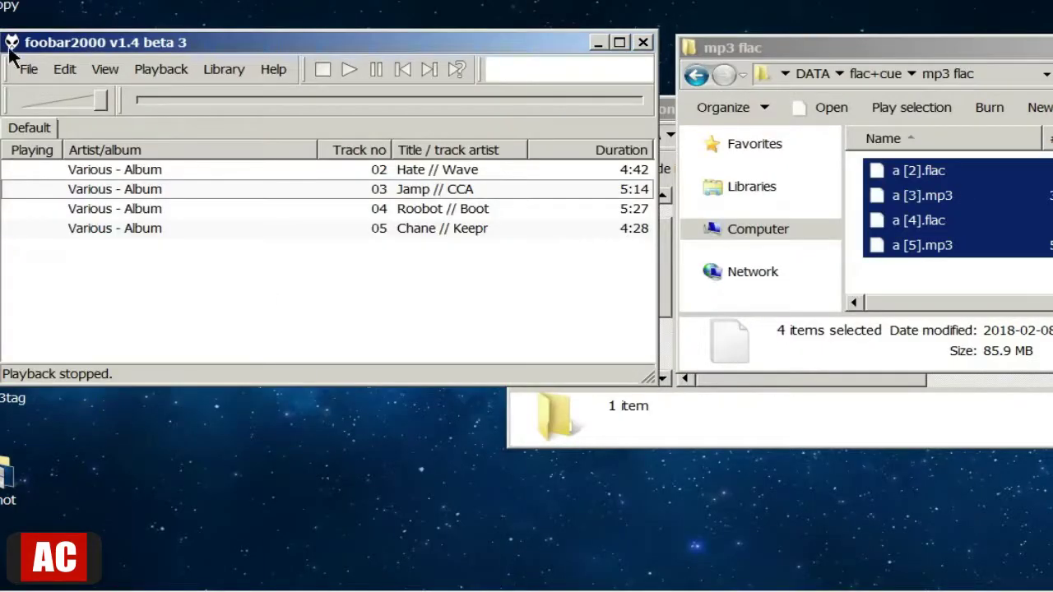
Check the installed components list in the preferences for Cuesheet Creator and close it without changes.
click(39, 69)
click(46, 265)
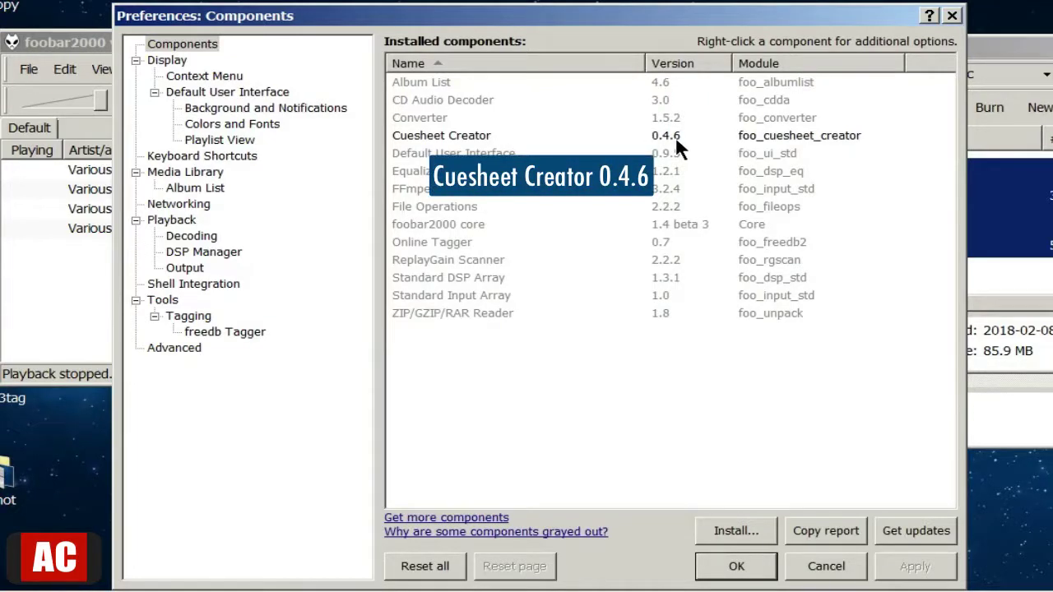
click(824, 565)
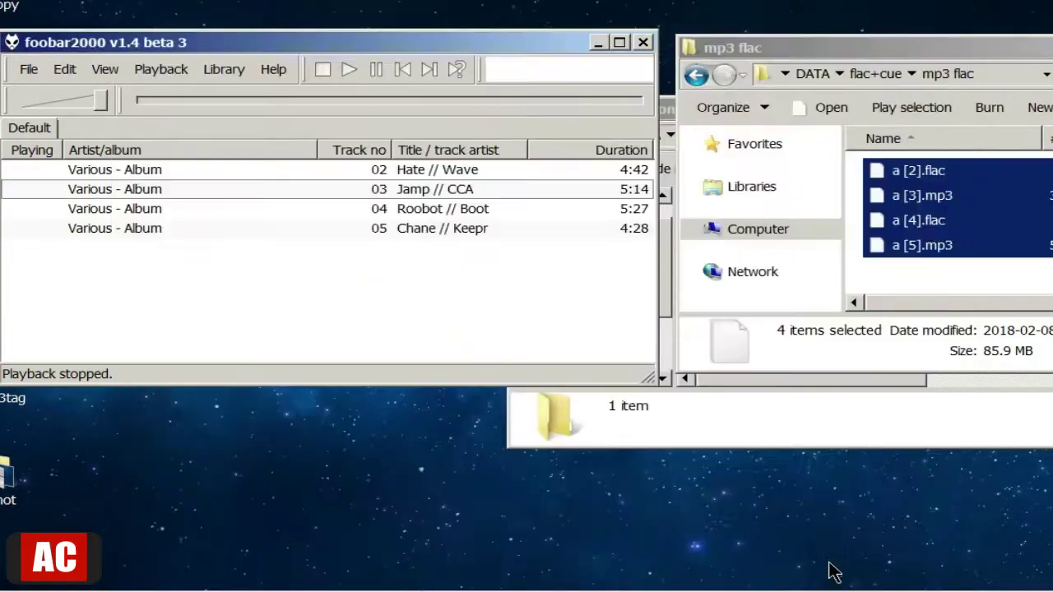
Save all playlist tracks as a UTF-8 cuesheet named Album.cue in the flac+cue folder.
key(ctrl+a)
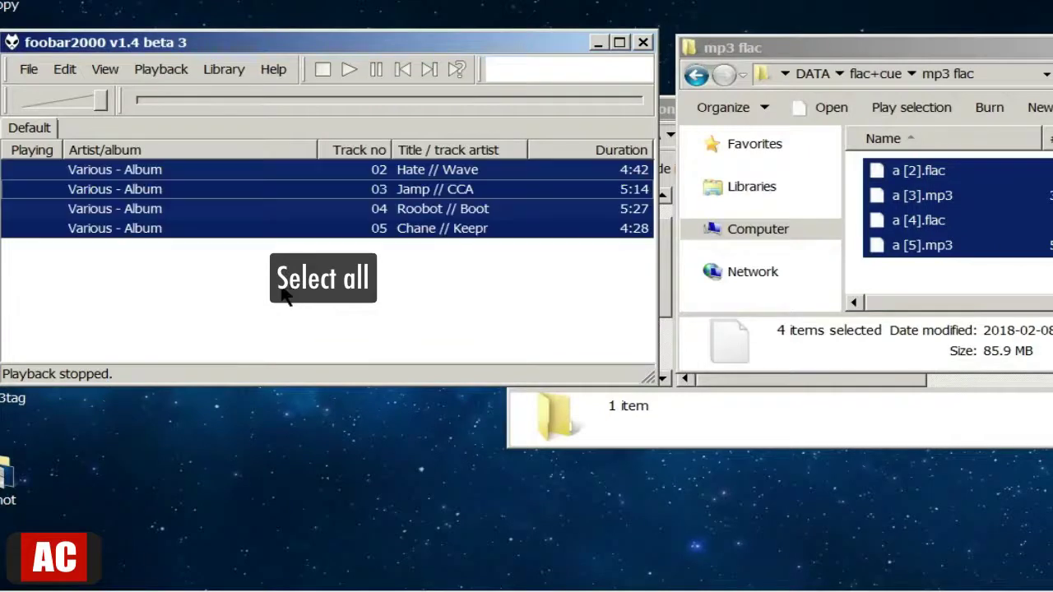
right_click(264, 200)
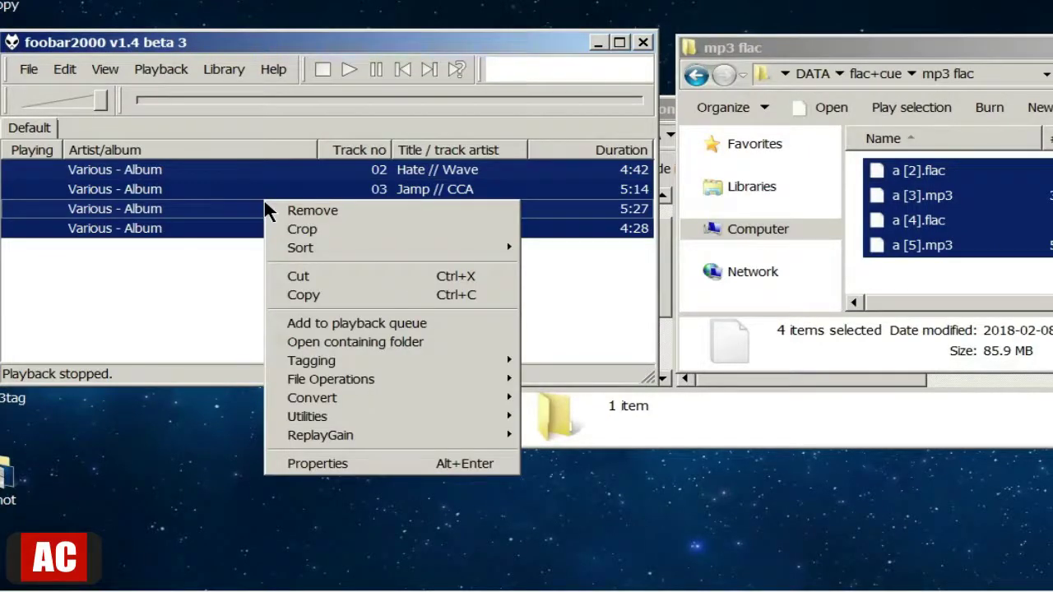
mouse_move(305, 415)
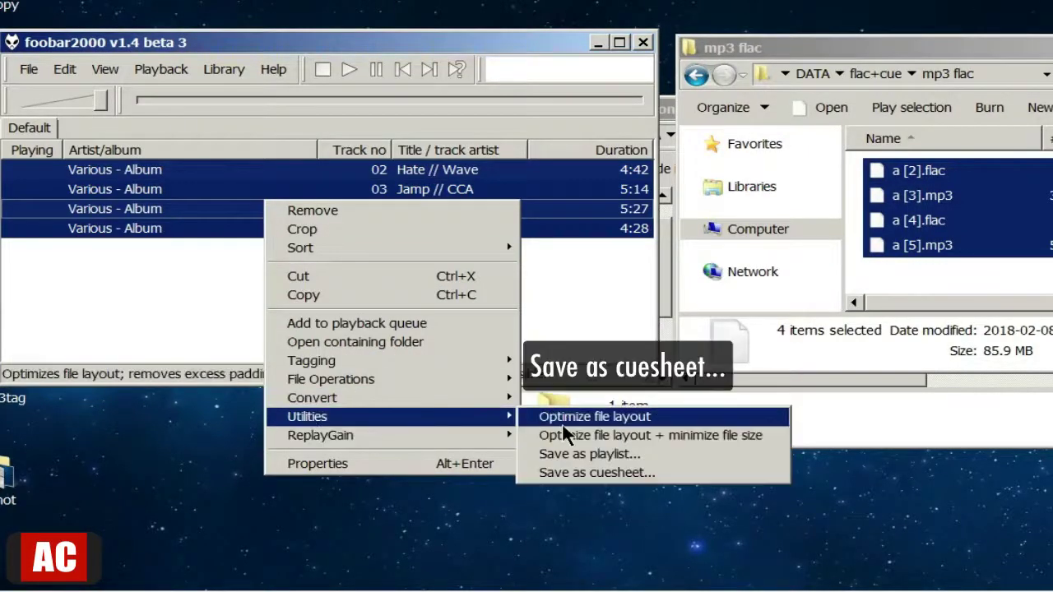
click(532, 473)
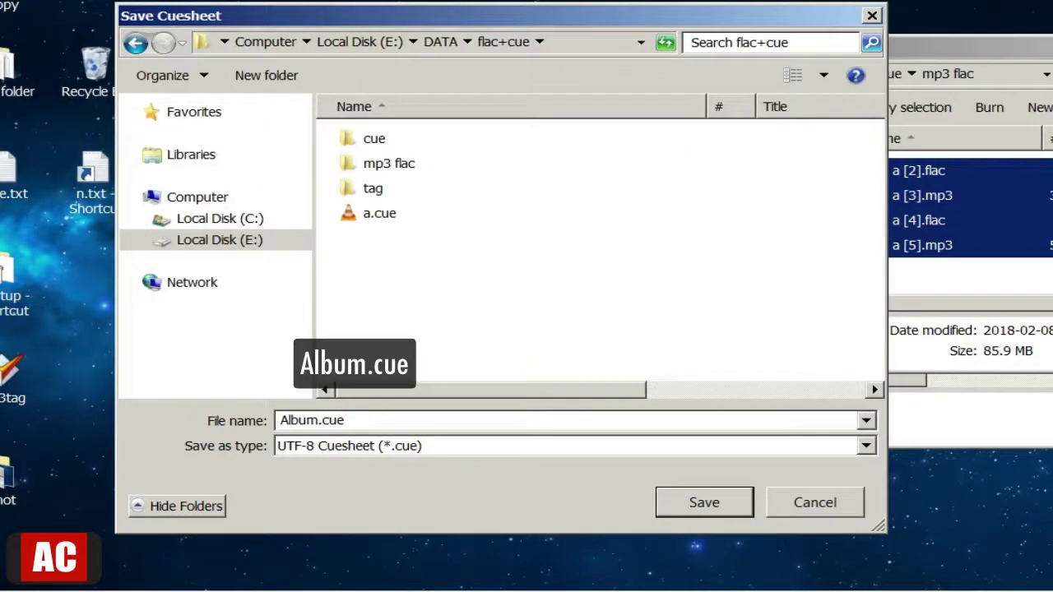
click(693, 504)
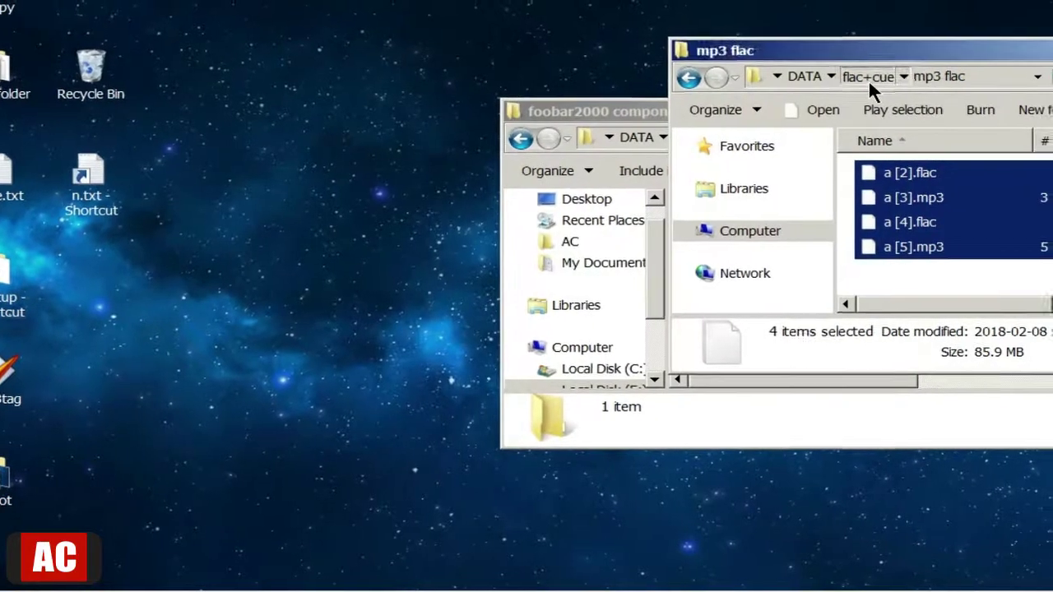
Open Album.cue from the flac+cue folder in Notepad and enlarge the window to show more lines.
click(874, 74)
click(859, 304)
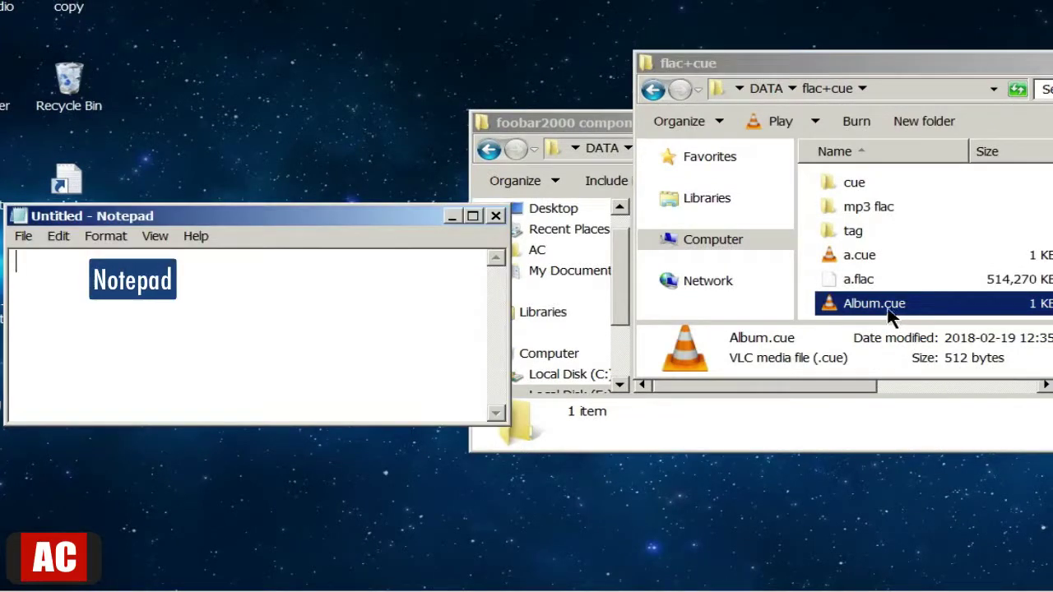
drag(839, 305, 246, 352)
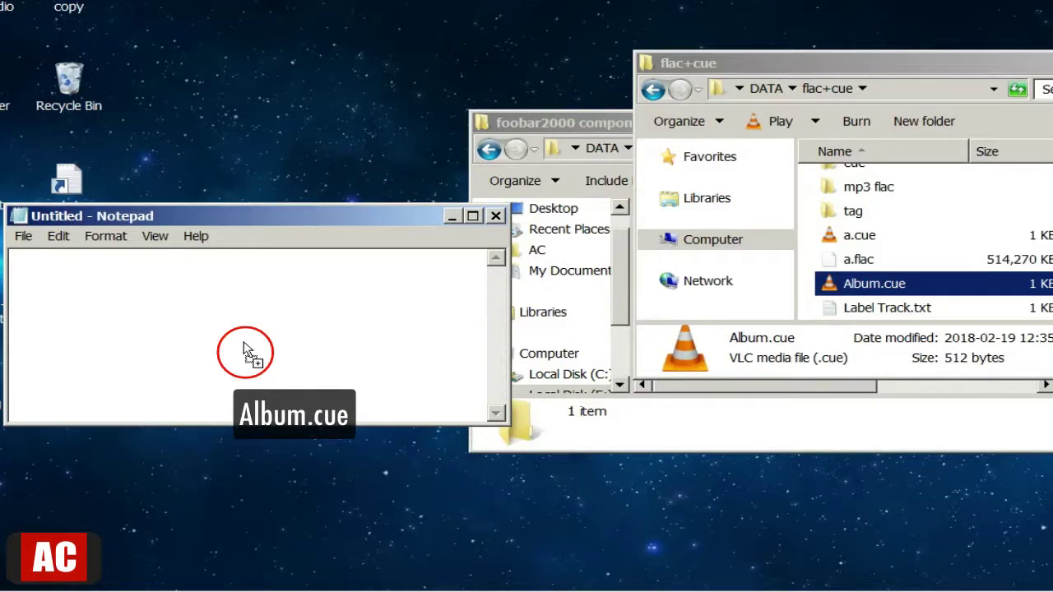
drag(245, 352, 247, 345)
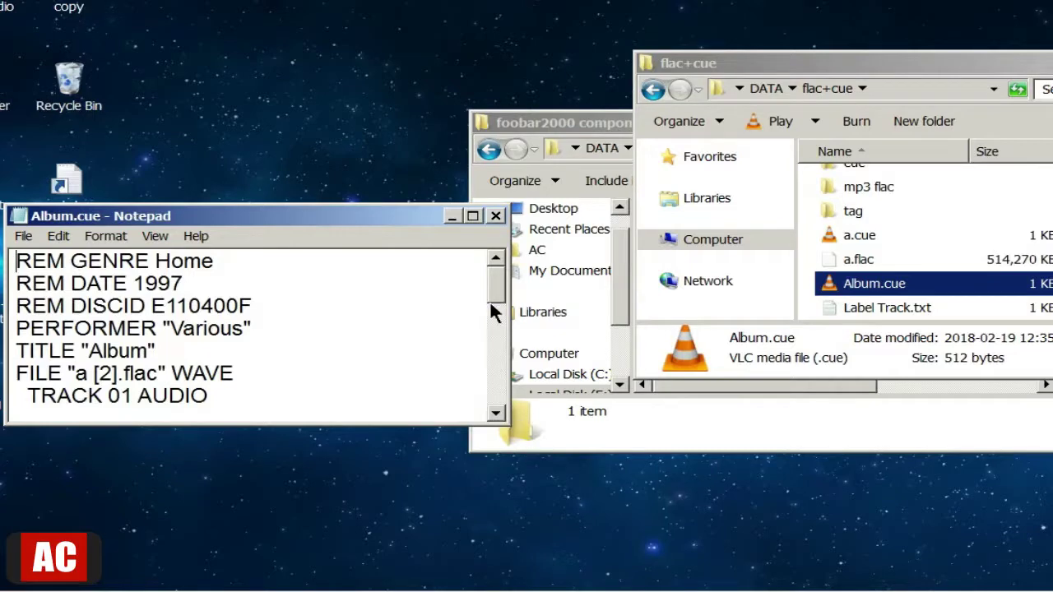
drag(413, 209, 524, 144)
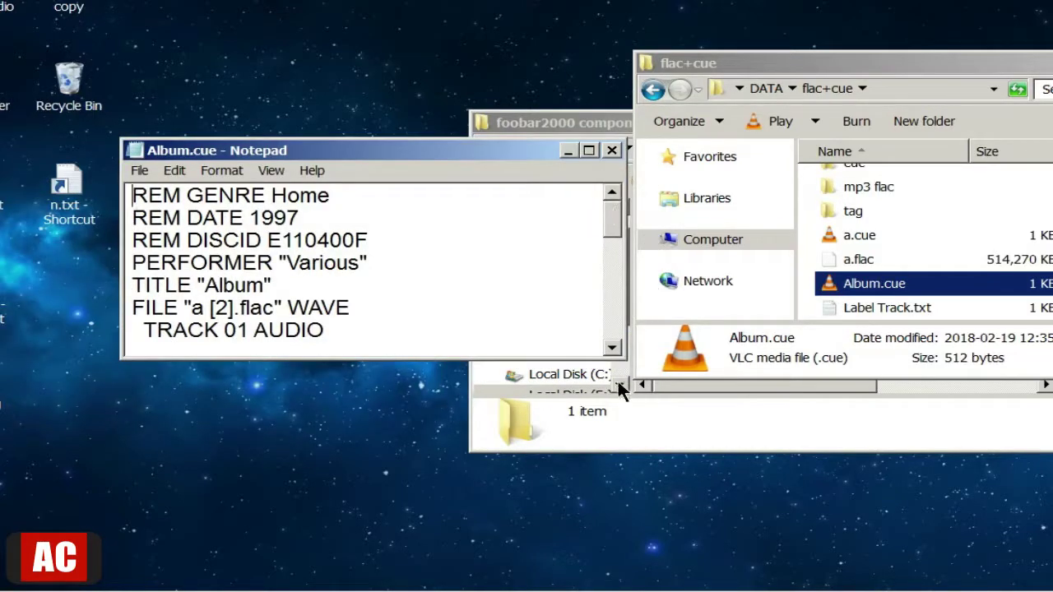
drag(622, 354, 594, 421)
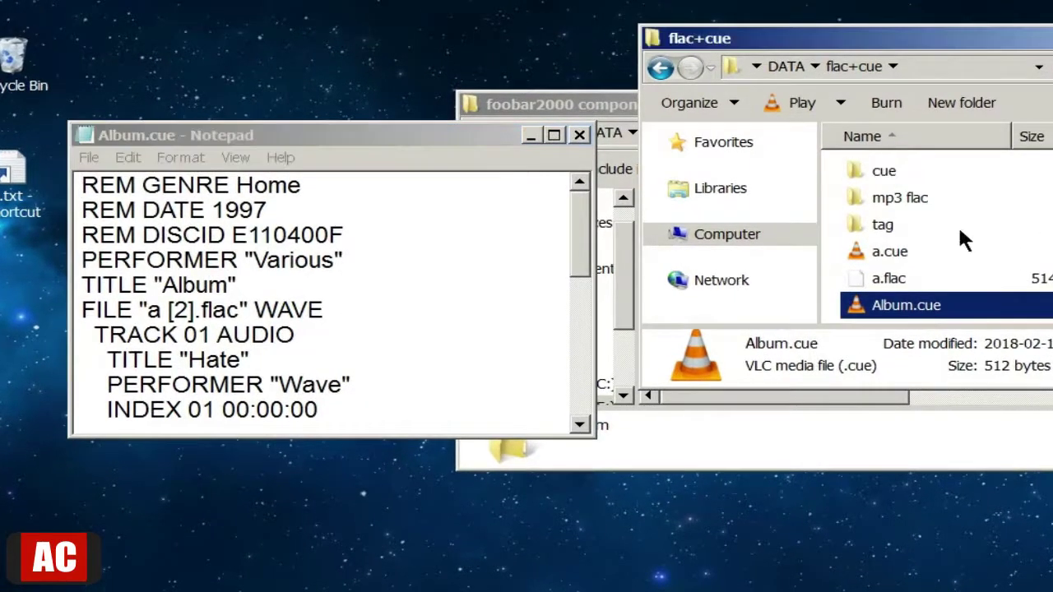
Look at the audio files inside the mp3 flac folder and return to the flac+cue folder.
click(925, 199)
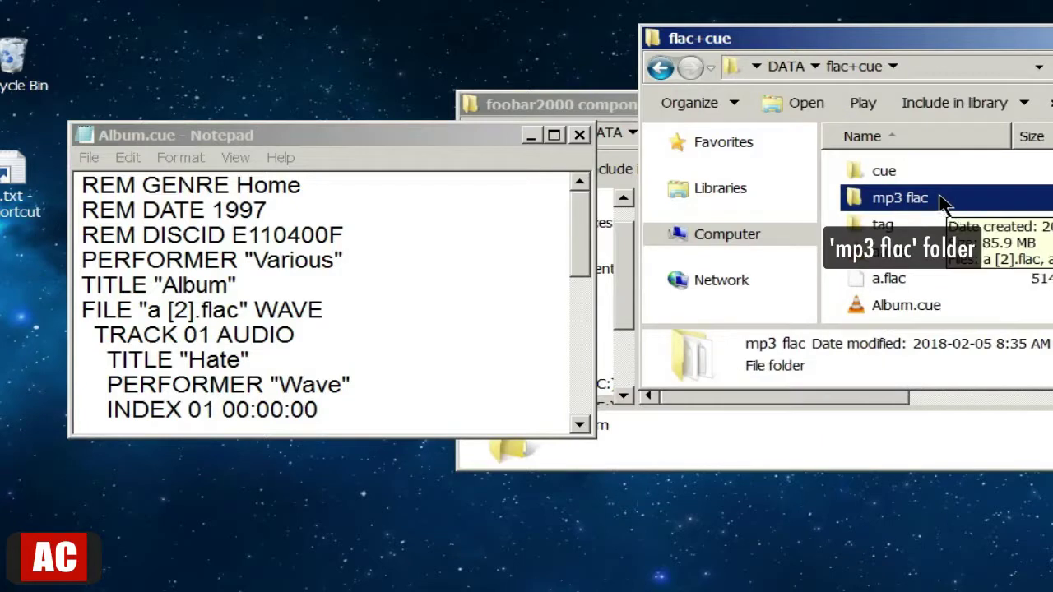
double_click(891, 199)
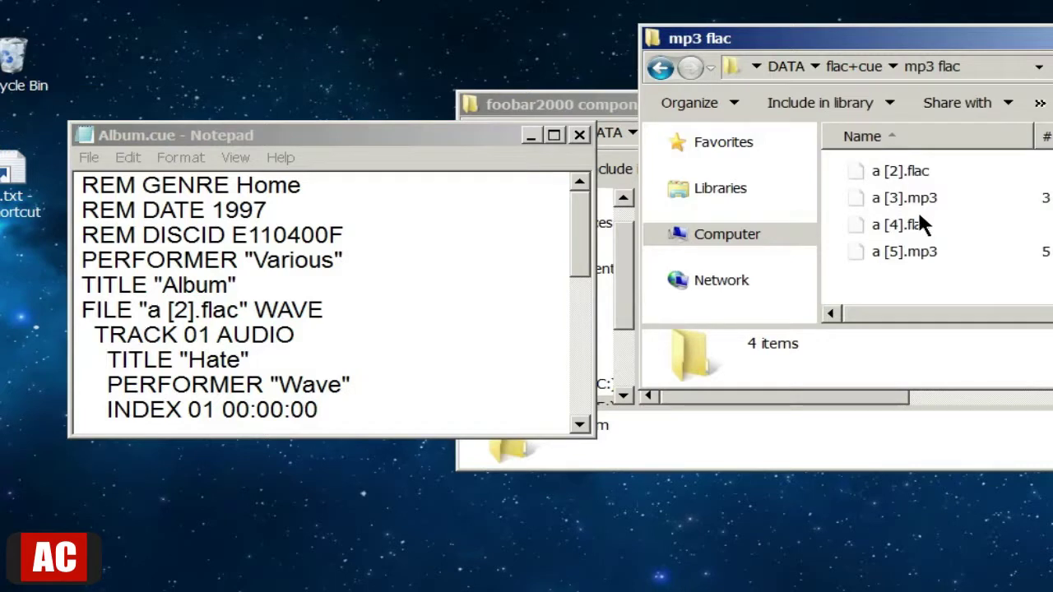
click(662, 68)
Replace every 'file "' in Album.cue with 'FILE "mp3 flac\' and close the replace dialog.
click(179, 320)
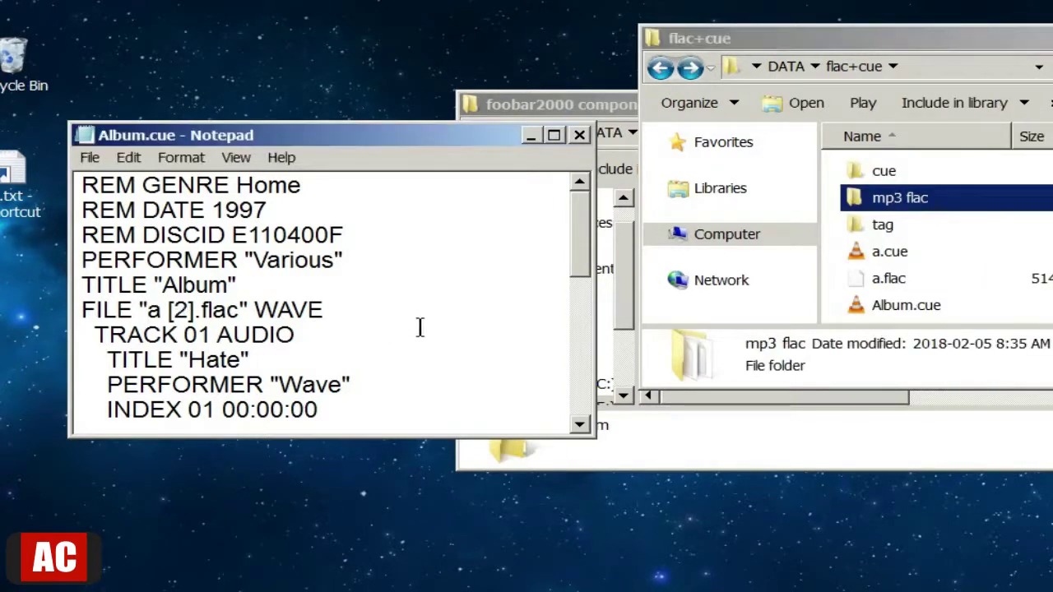
click(126, 158)
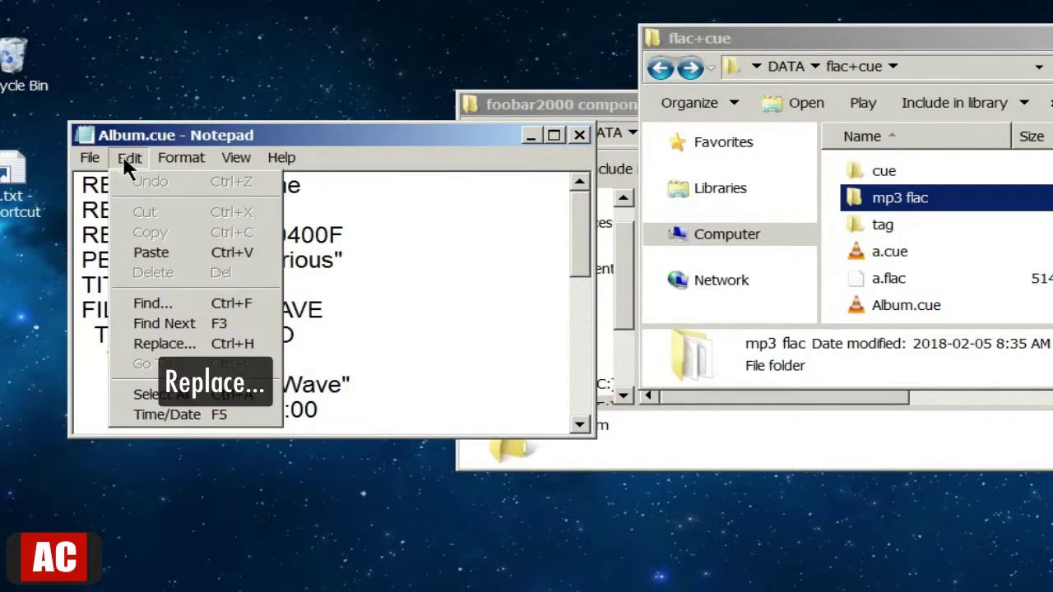
click(161, 344)
drag(400, 282, 426, 253)
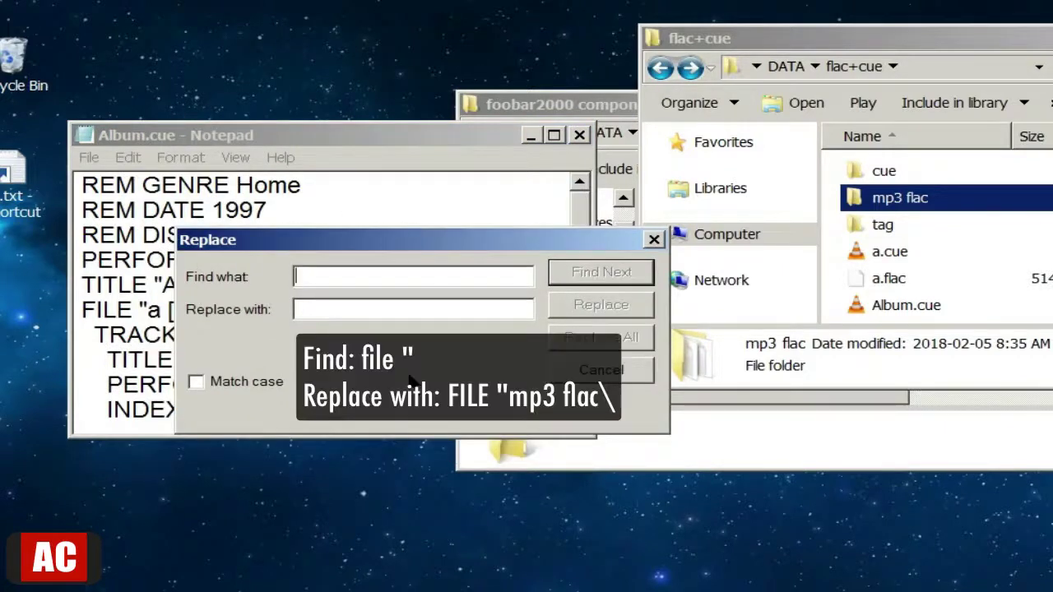
text(file)
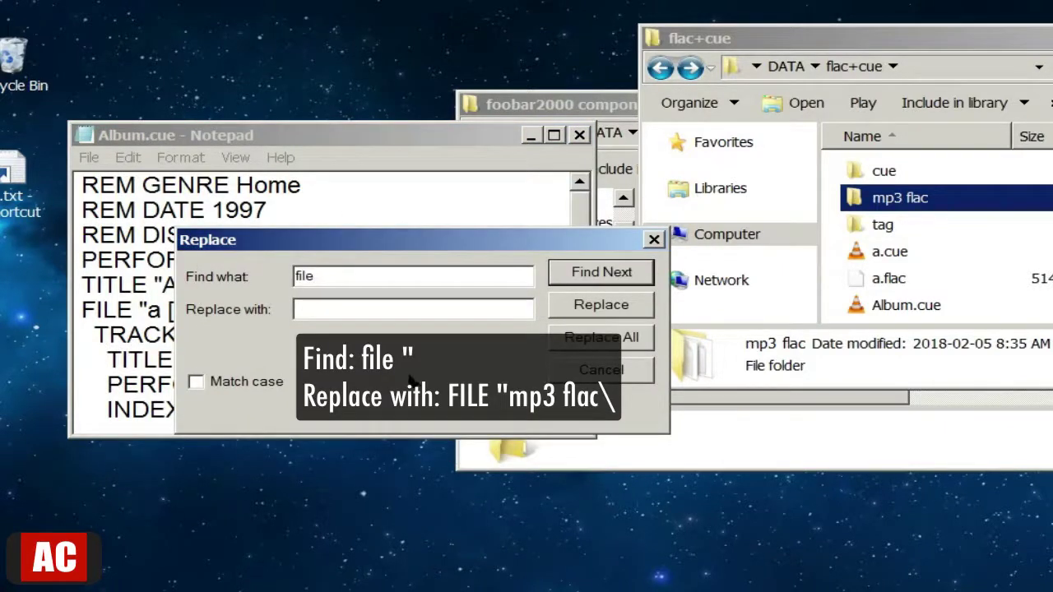
click(344, 307)
text(FILE ")
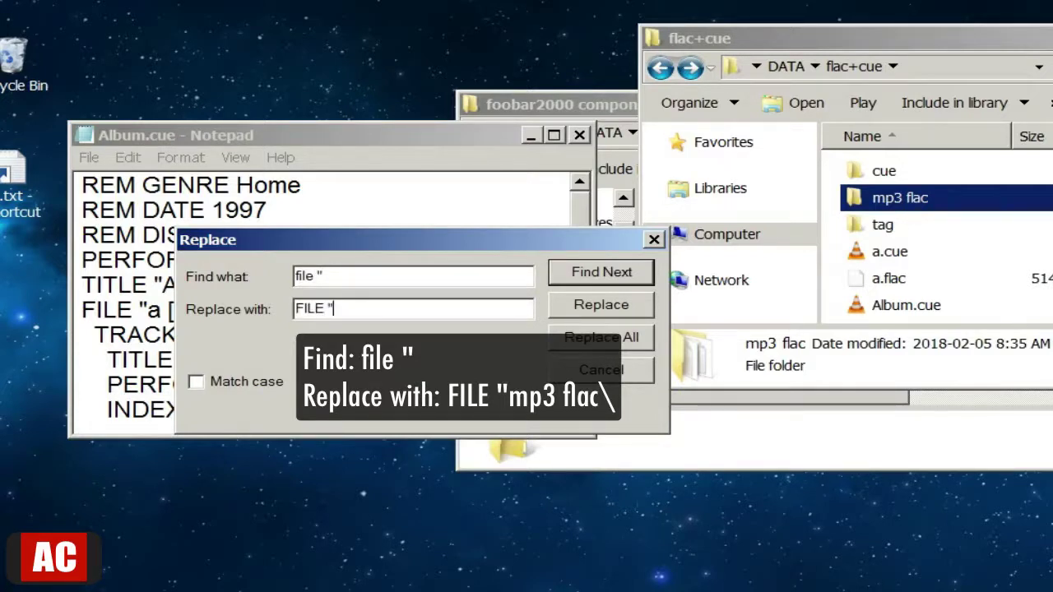
text(mp3 flac\)
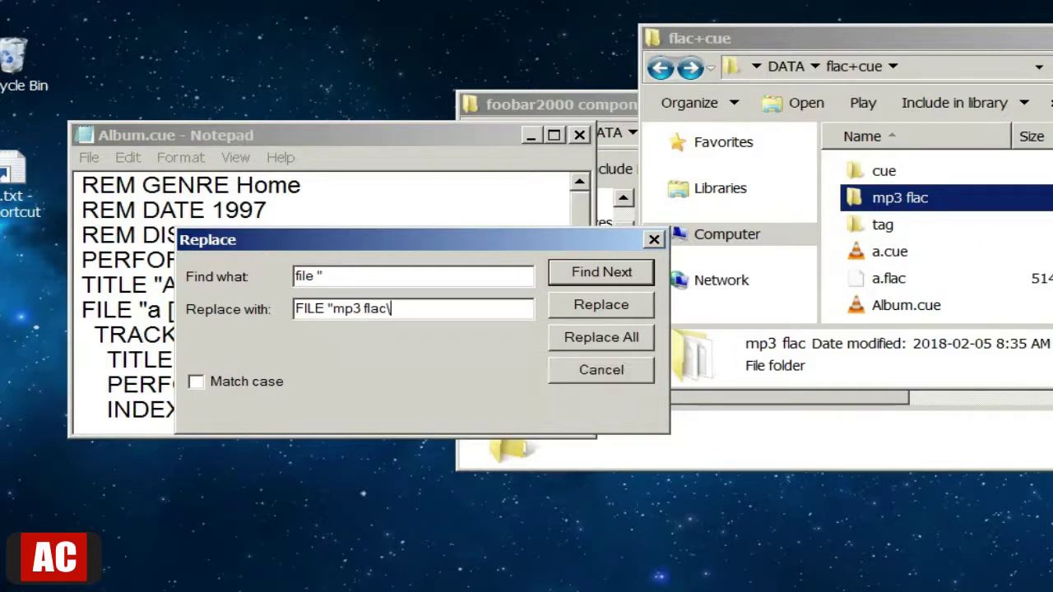
click(565, 334)
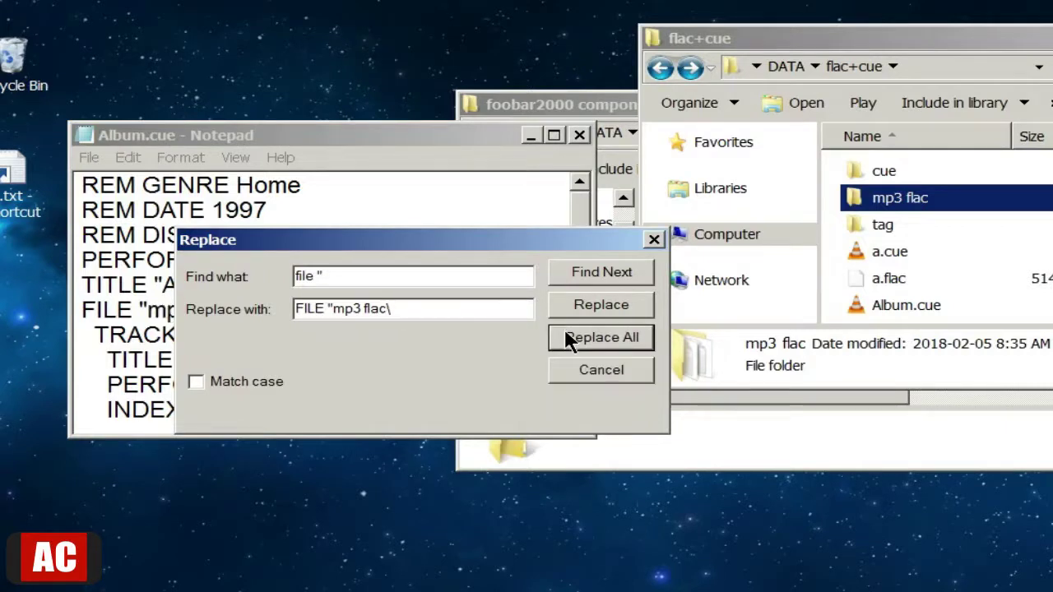
click(601, 370)
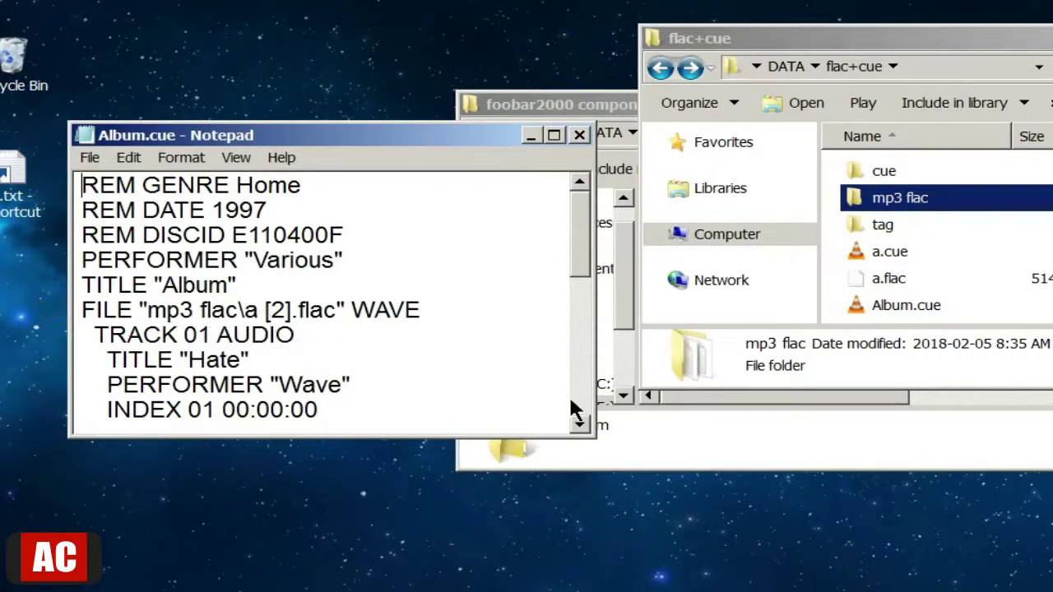
Check the replaced file paths throughout Album.cue, save the cuesheet and close Notepad.
click(587, 426)
click(588, 426)
click(587, 426)
click(587, 426)
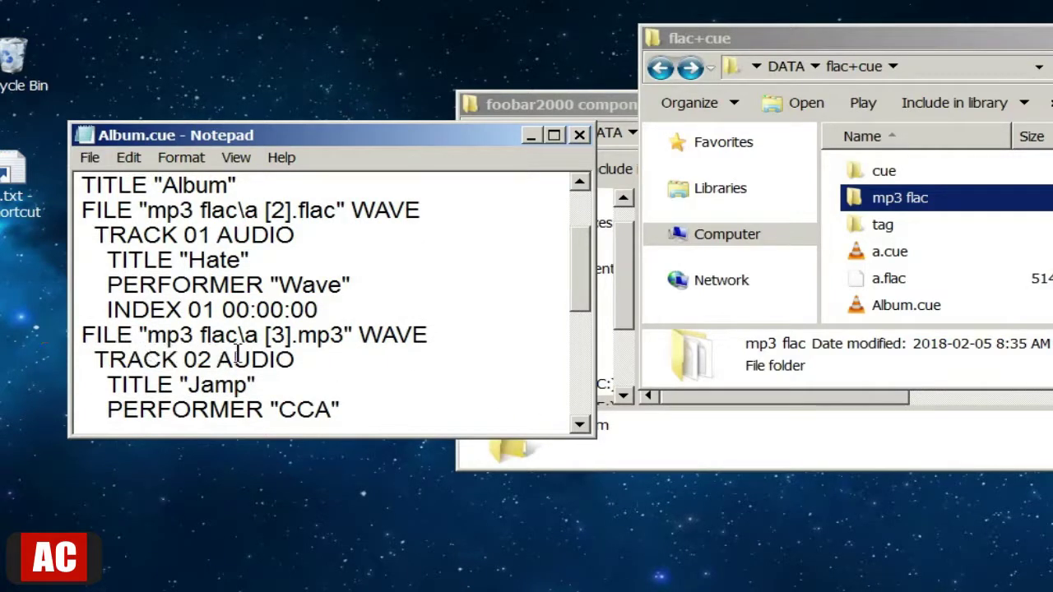
scroll(580, 424, down, 3)
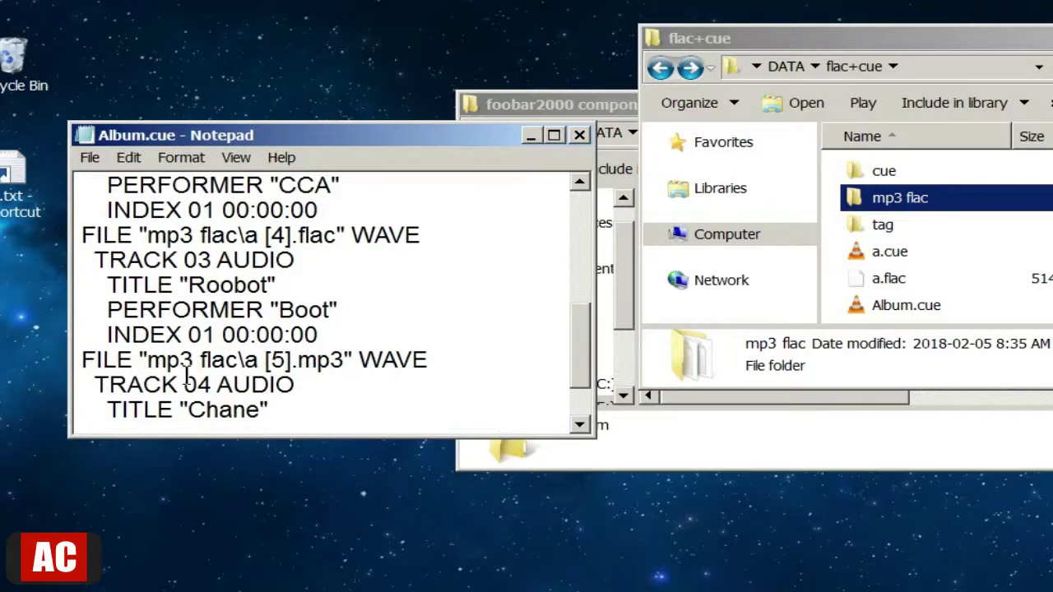
click(90, 157)
click(103, 218)
click(578, 135)
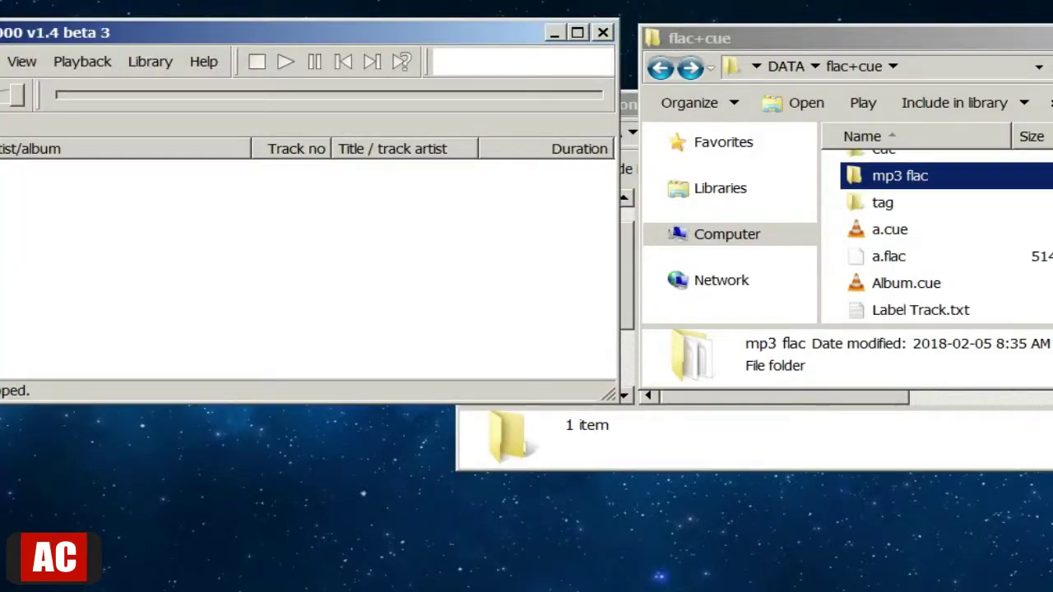
Load Album.cue from the flac+cue folder into the empty foobar2000 playlist.
click(936, 283)
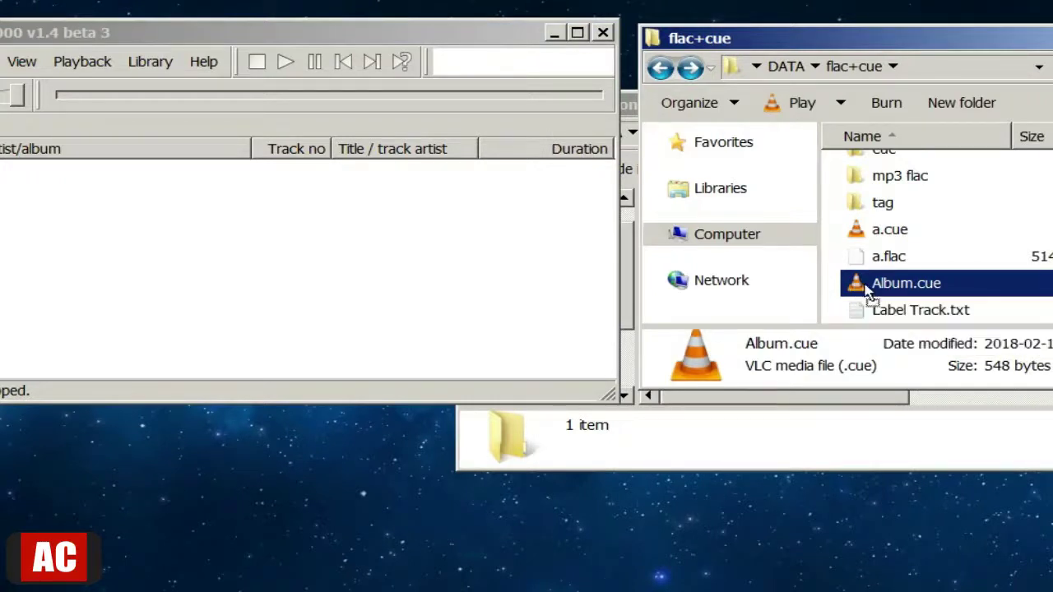
drag(688, 417, 411, 213)
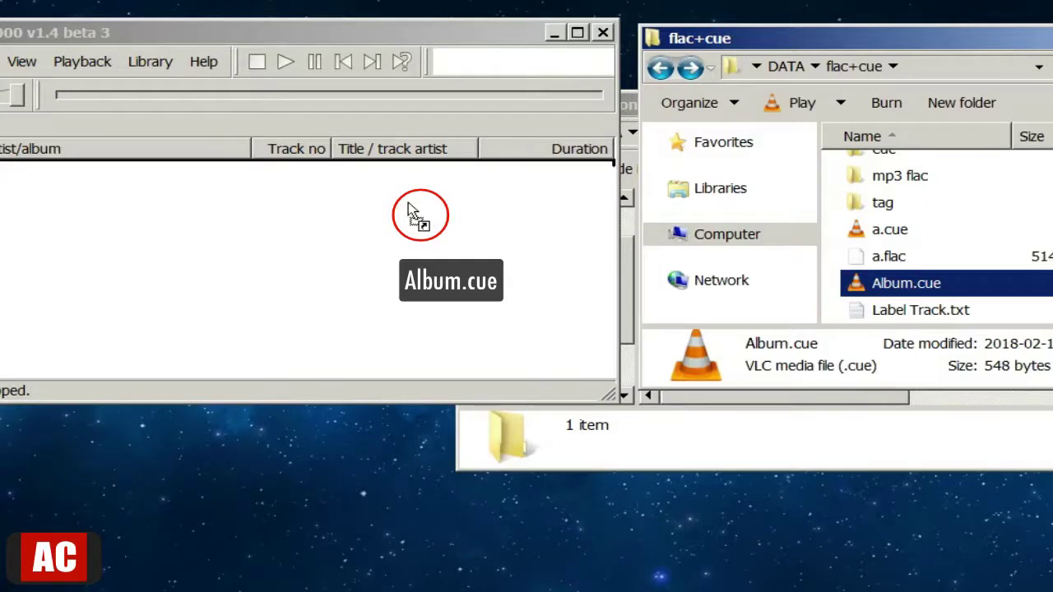
drag(411, 212, 411, 218)
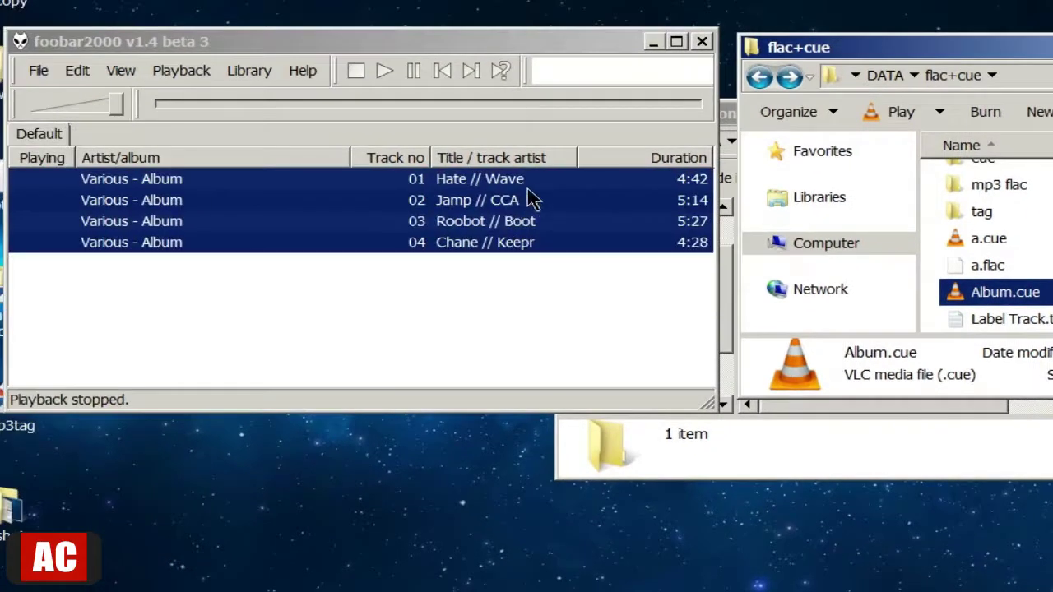
Test the cuesheet by playing track 01 "Hate" and track 03 "Roobot" in the playlist.
double_click(528, 186)
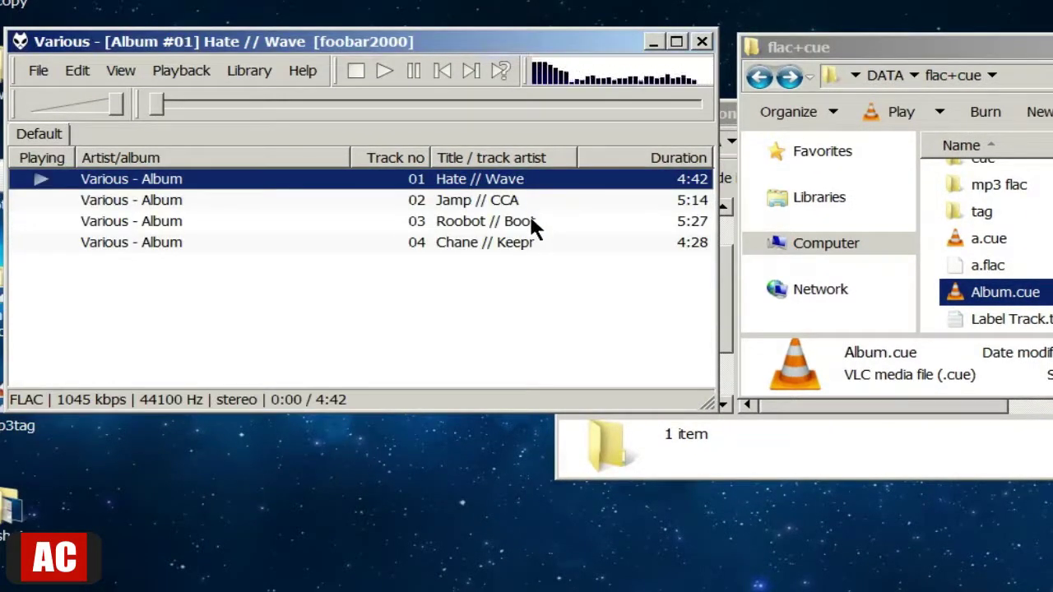
click(530, 220)
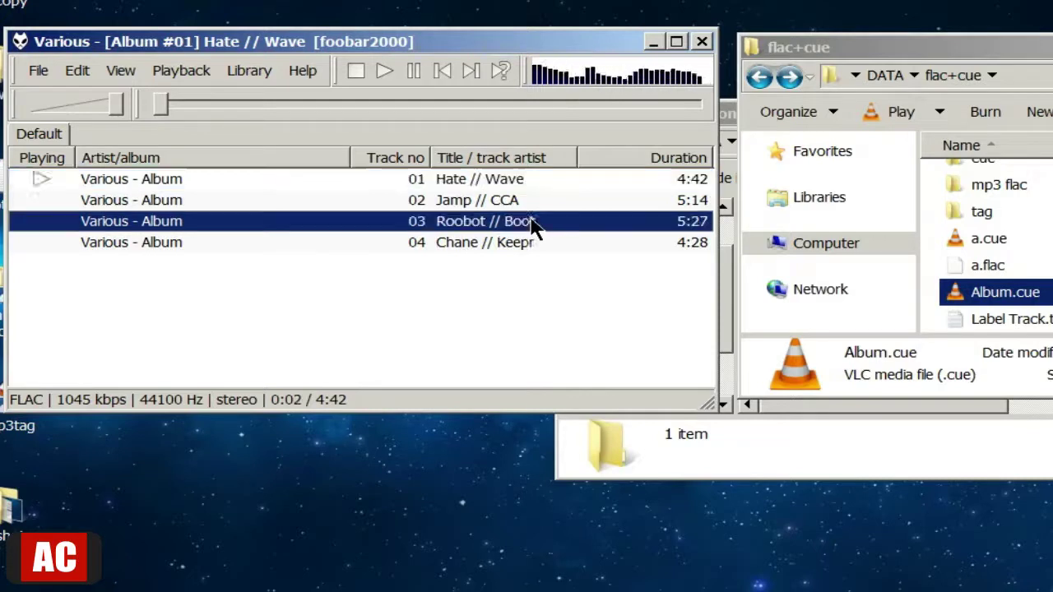
double_click(531, 220)
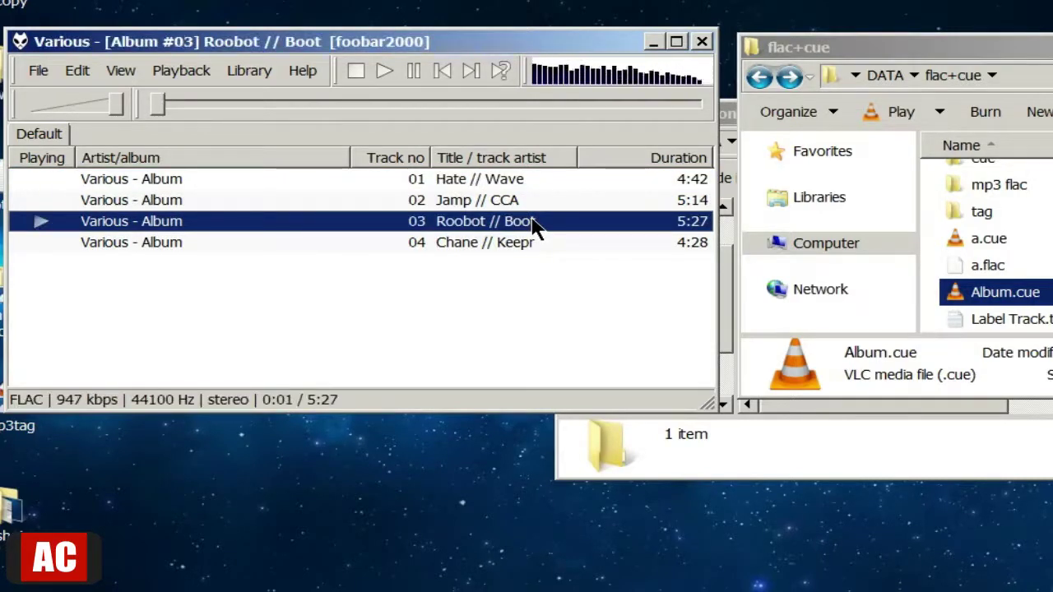